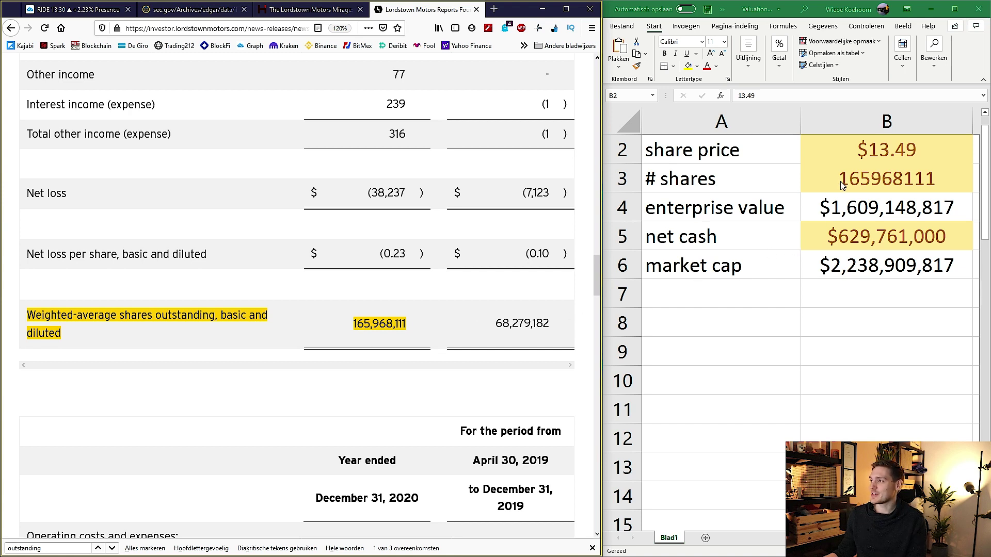
- Compare the number of shares and net cash in the workbook with the Lordstown press release's share count and balance sheet
left_click(854, 180)
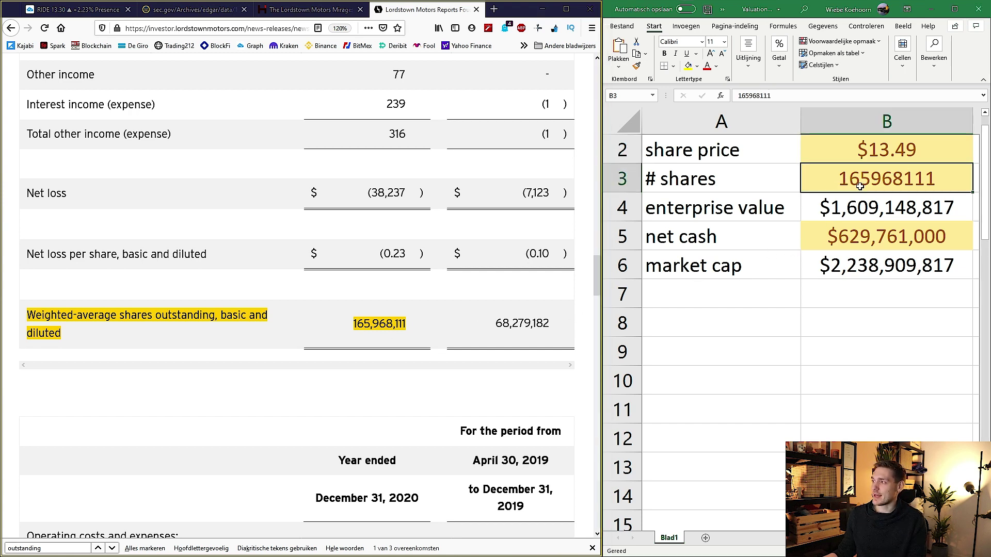
left_click(880, 236)
scroll(103, 334, "down", 15)
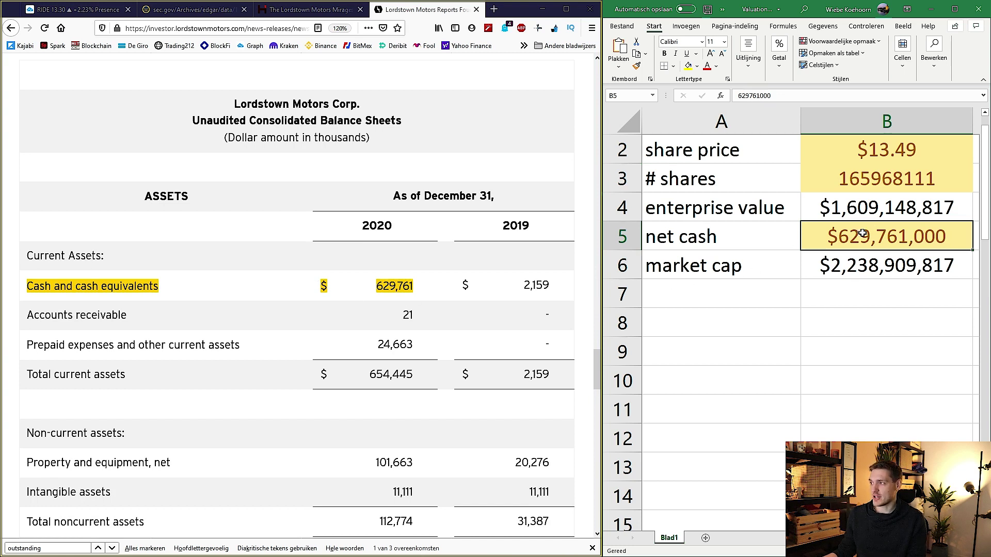
key("Down")
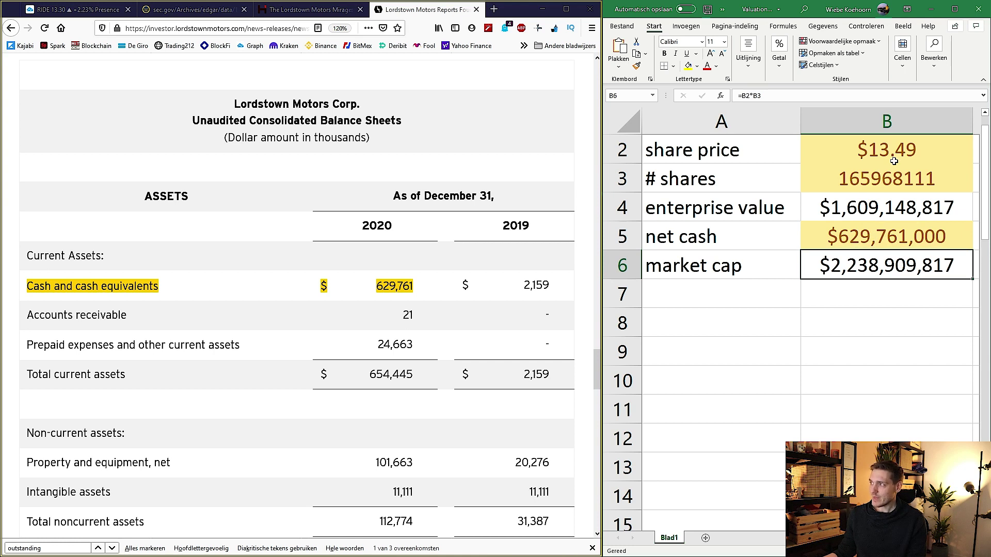
- Examine how the current market cap and enterprise value are built from share price, number of shares and net cash
left_click(836, 156)
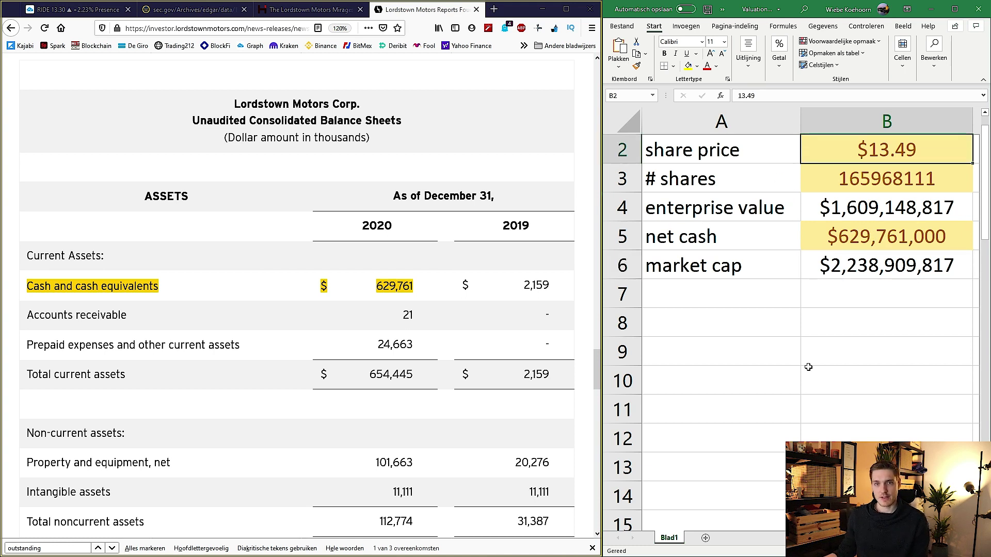
left_click(833, 185)
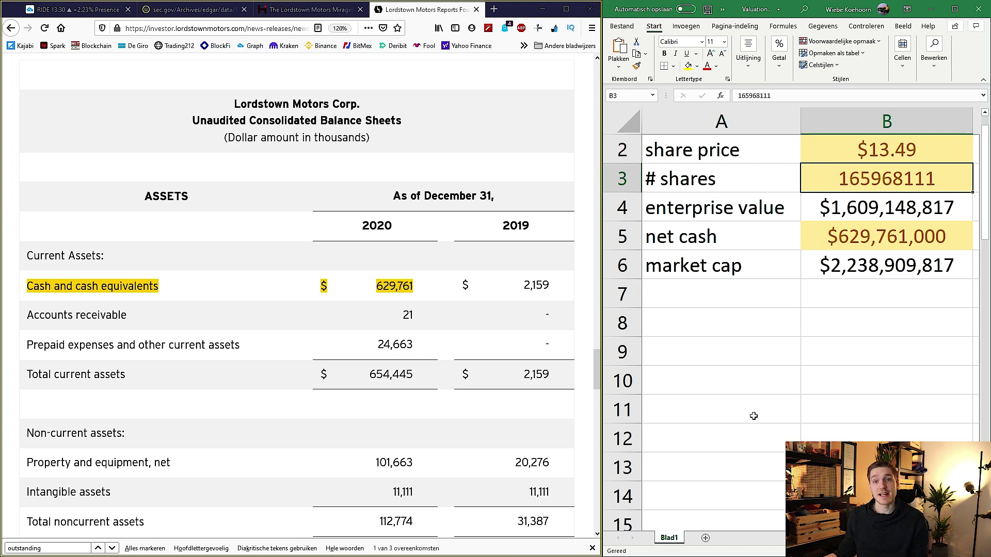
left_click(856, 263)
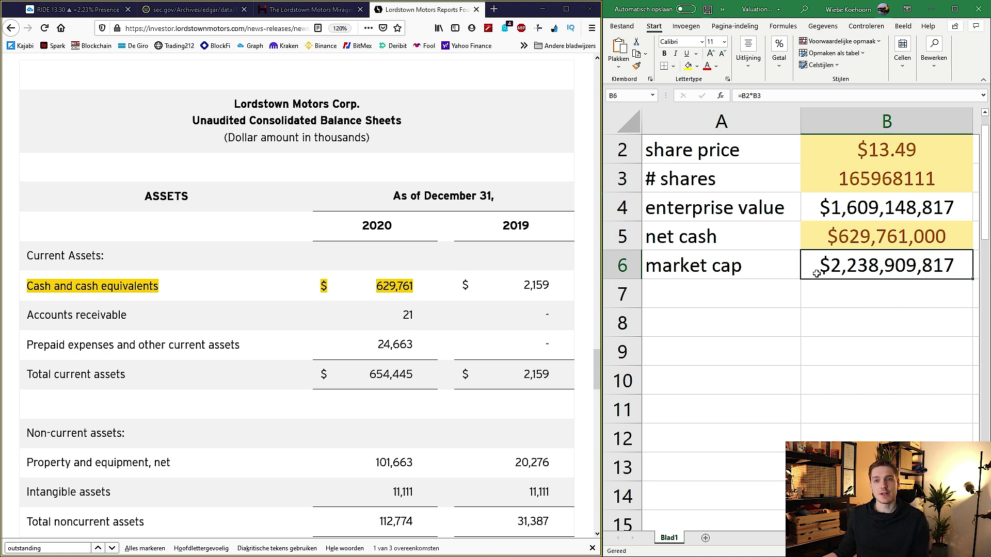
left_click(718, 263)
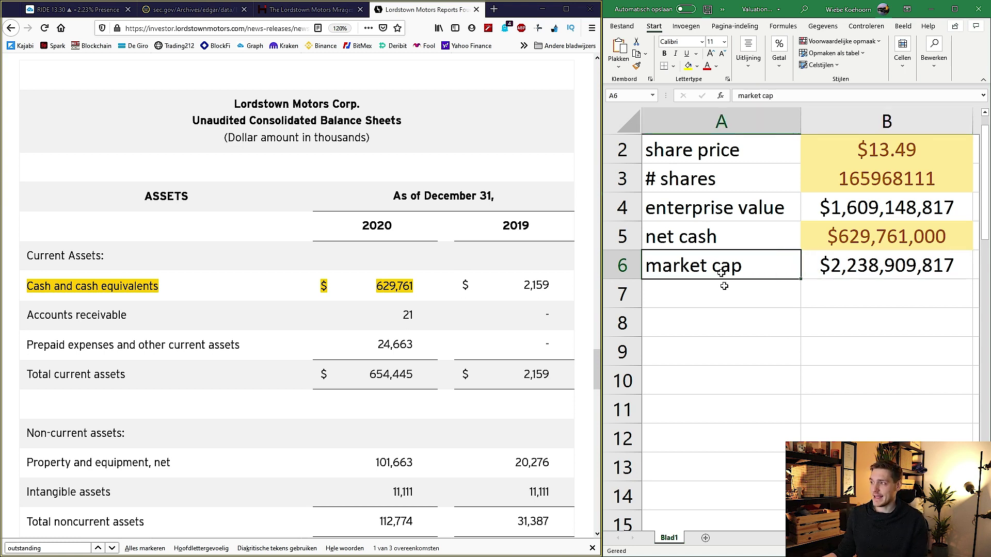
left_click(709, 235)
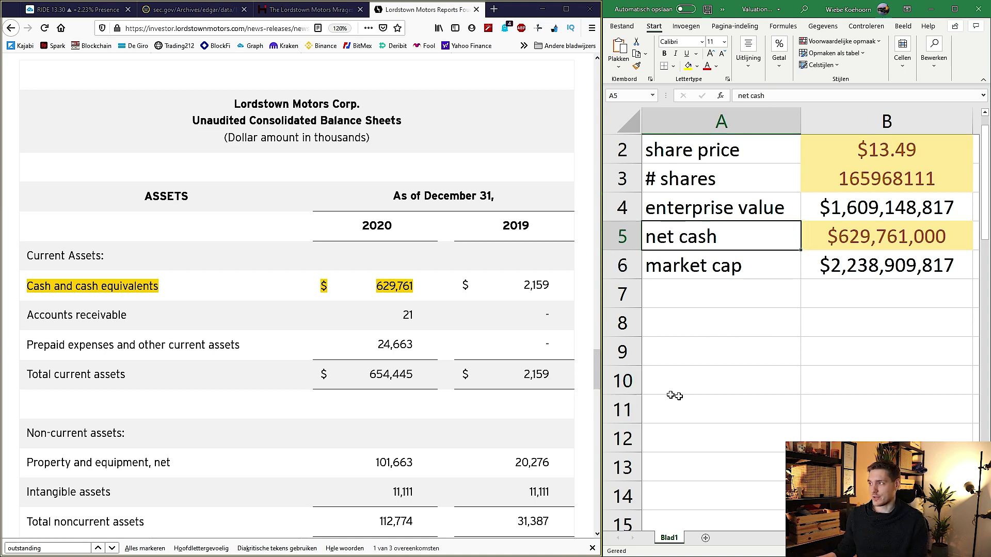
left_click(876, 236)
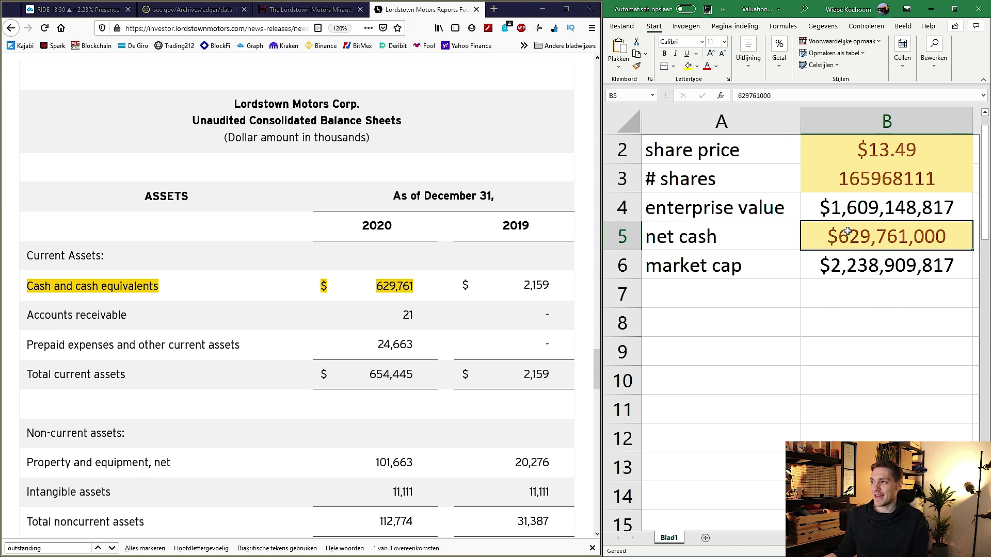
left_click(851, 264)
left_click(848, 238)
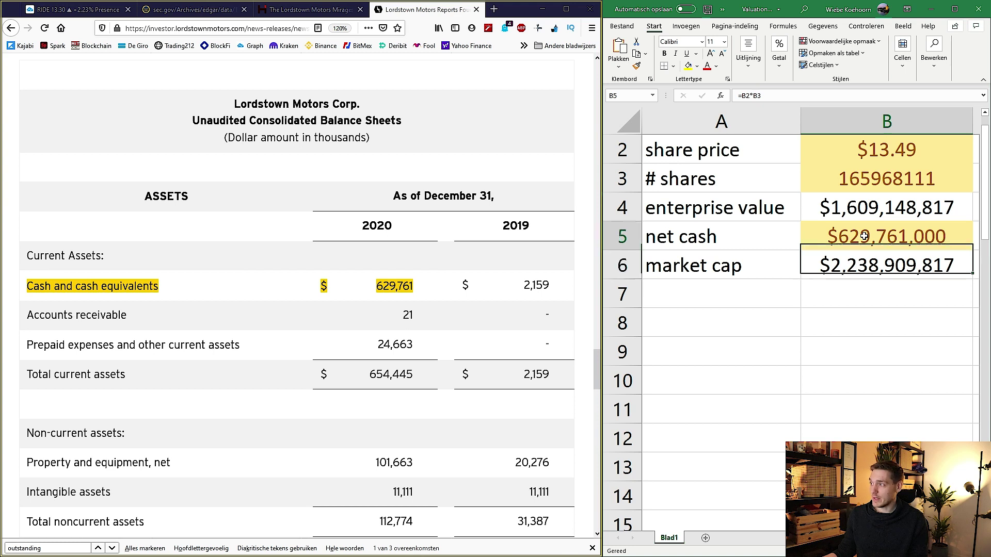
left_click(859, 208)
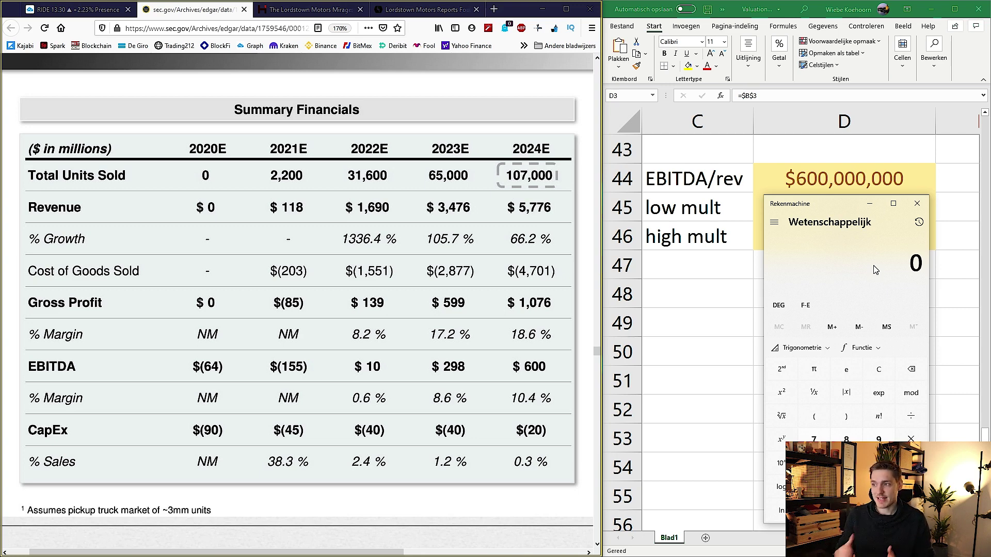
- Review the 2024E EBITDA in Summary Financials and the Enterprise Value / EBITDA and Sales multiples of the peer companies
left_click(529, 367)
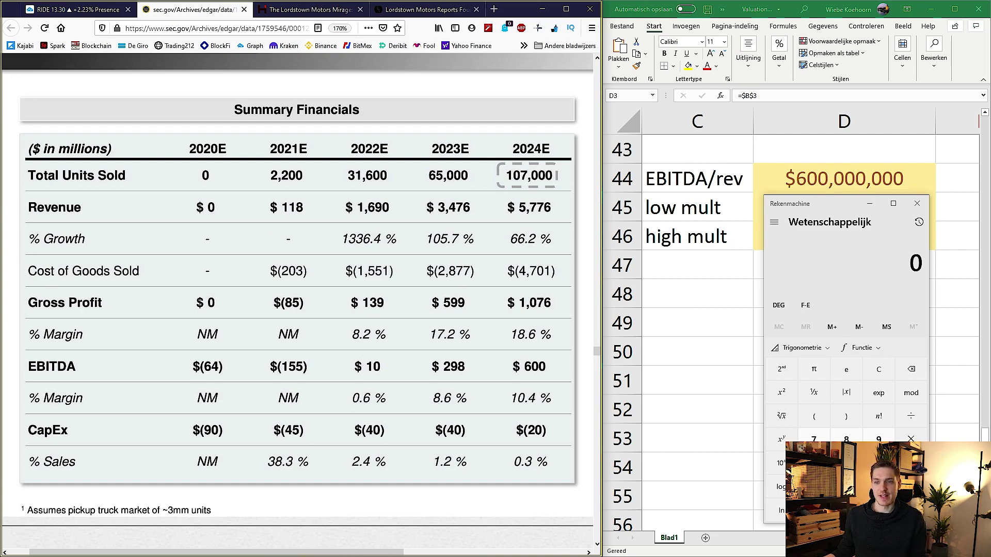
scroll(185, 283, "down", 15)
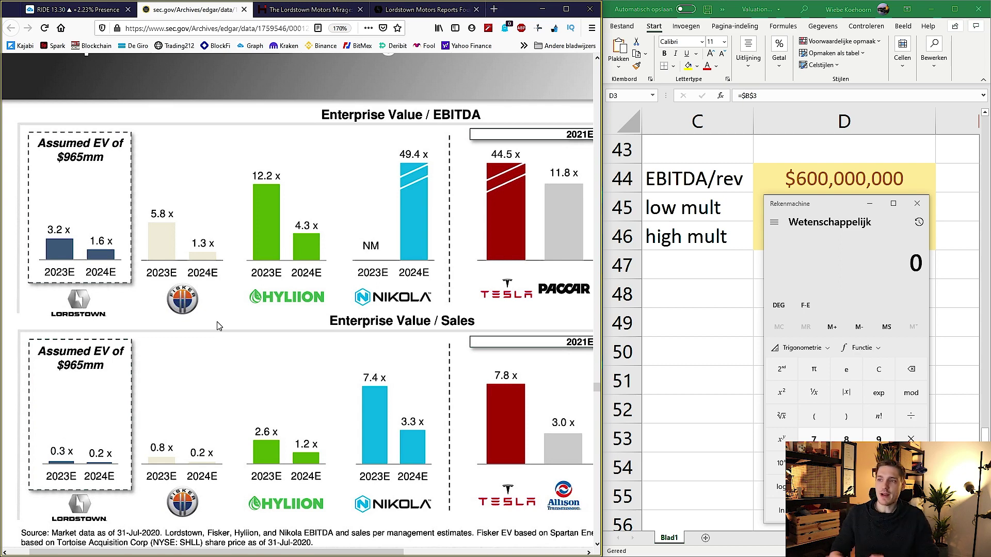
left_click_drag(286, 555, 466, 555)
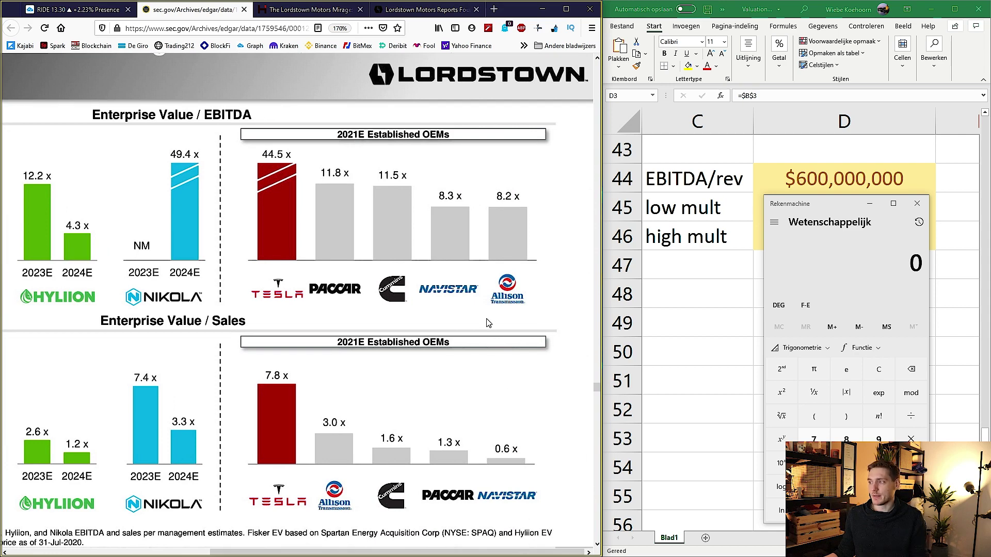
scroll(515, 306, "up", 2)
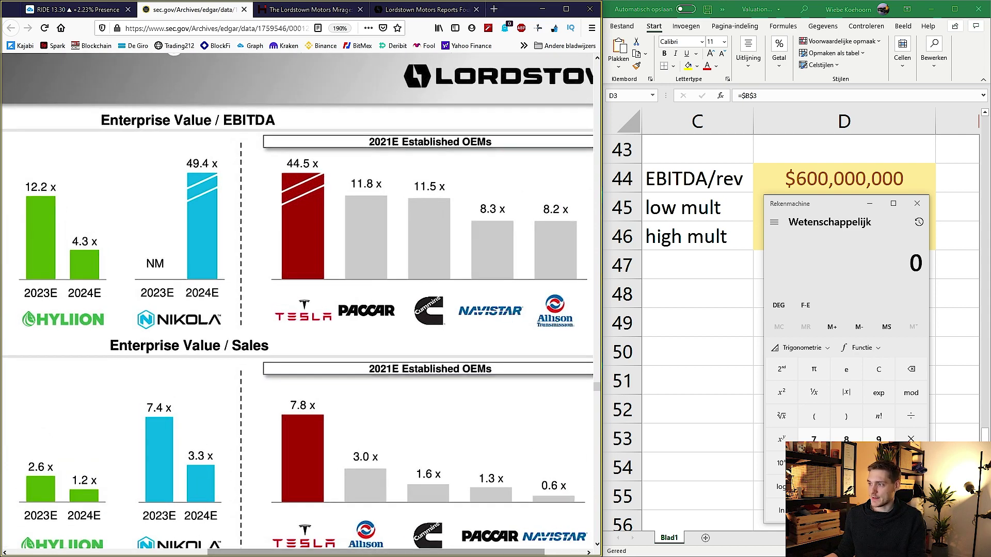
scroll(402, 516, "down", 3)
left_click_drag(450, 552, 490, 537)
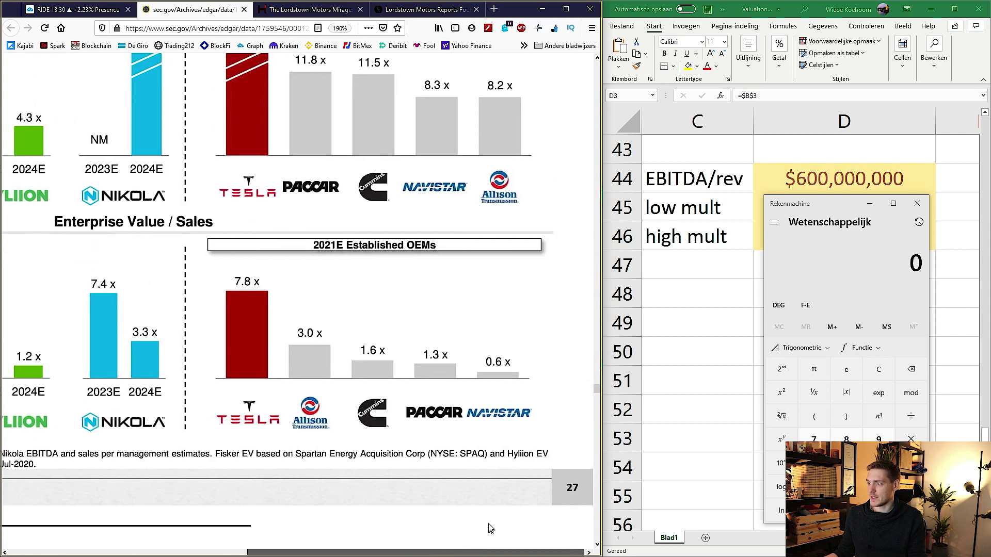
scroll(454, 416, "up", 3)
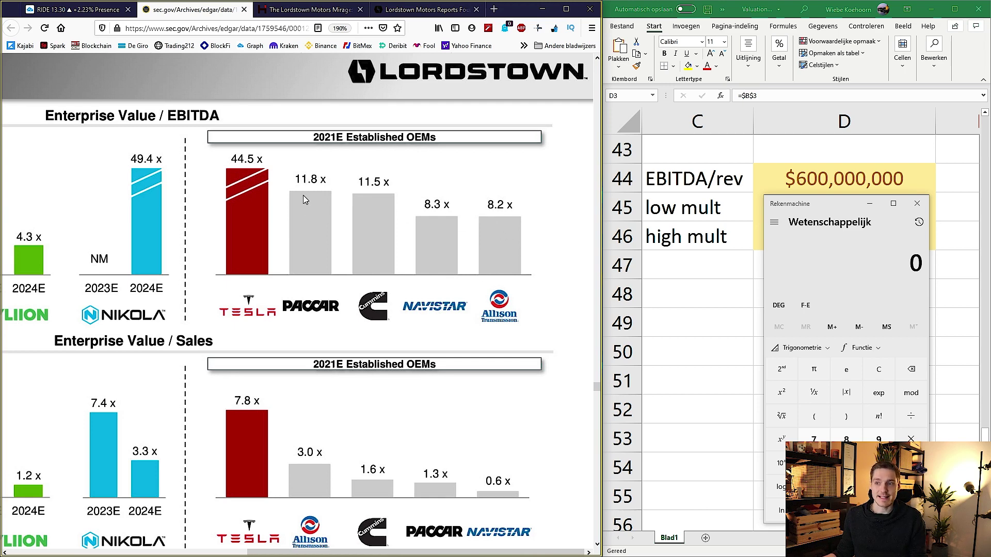
- Examine the Valuation Sensitivity Analysis slide for its EBITDA multiple range and discount rate
scroll(311, 247, "down", 10)
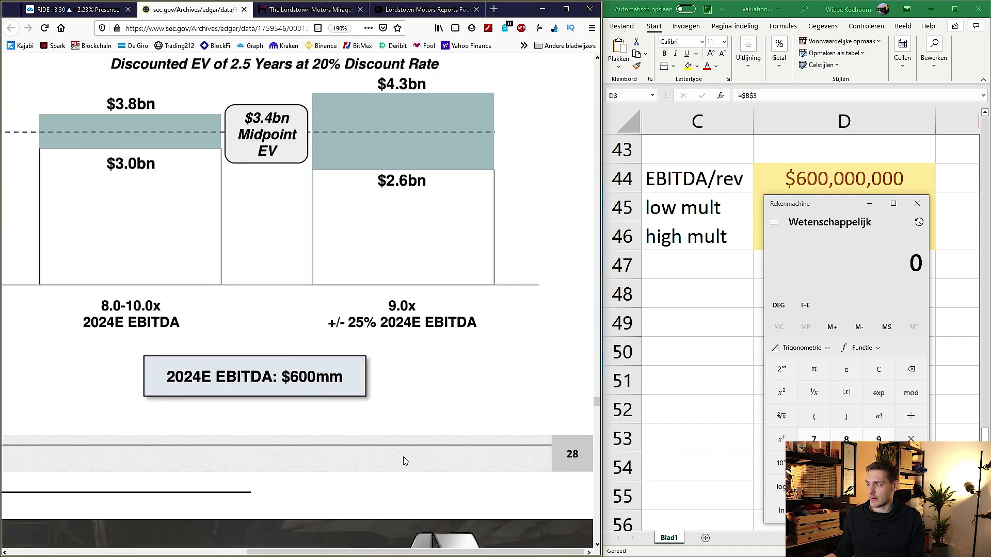
scroll(320, 450, "up", 2)
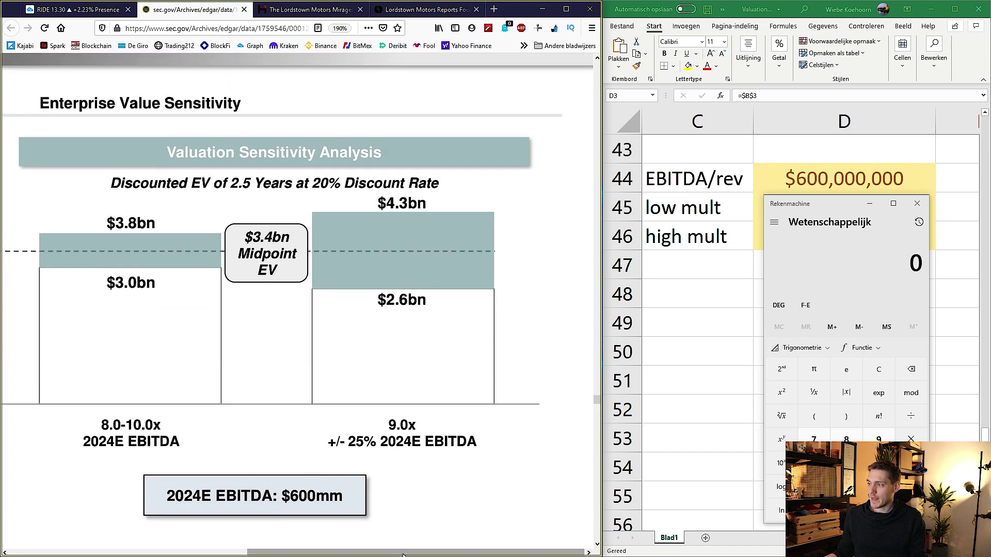
left_click_drag(403, 554, 368, 554)
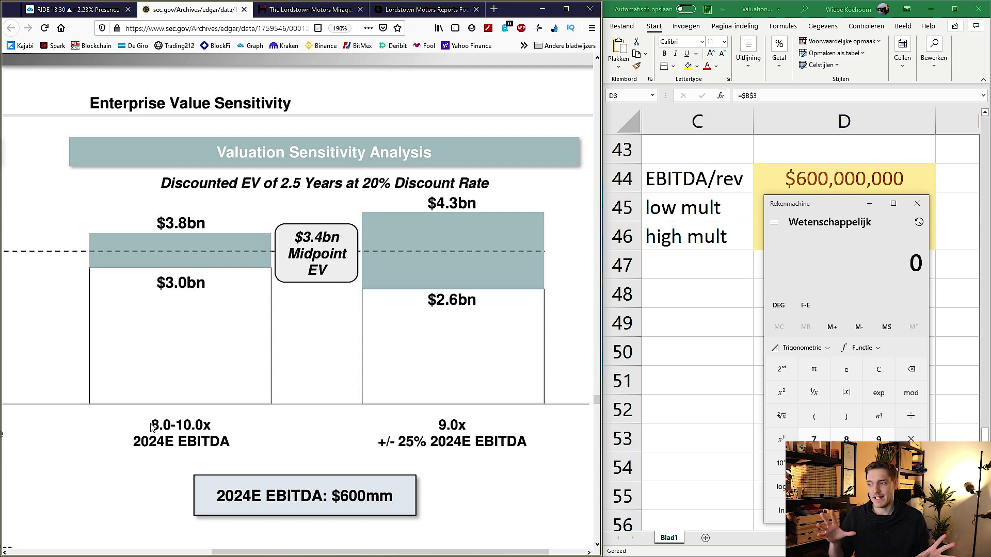
- Minimise the calculator, select the low multiple's value and maximise the valuation workbook
left_click(869, 203)
left_click(841, 202)
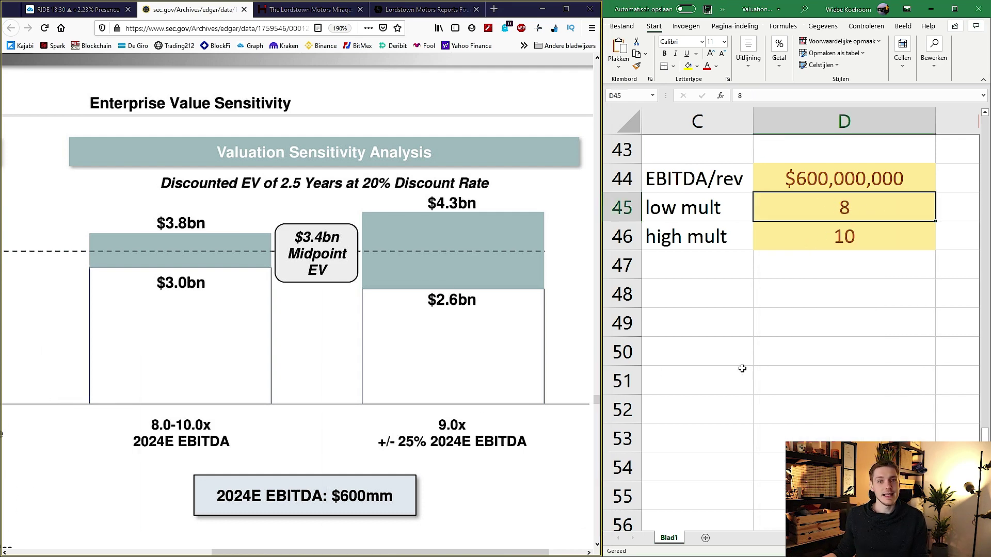
left_click(954, 9)
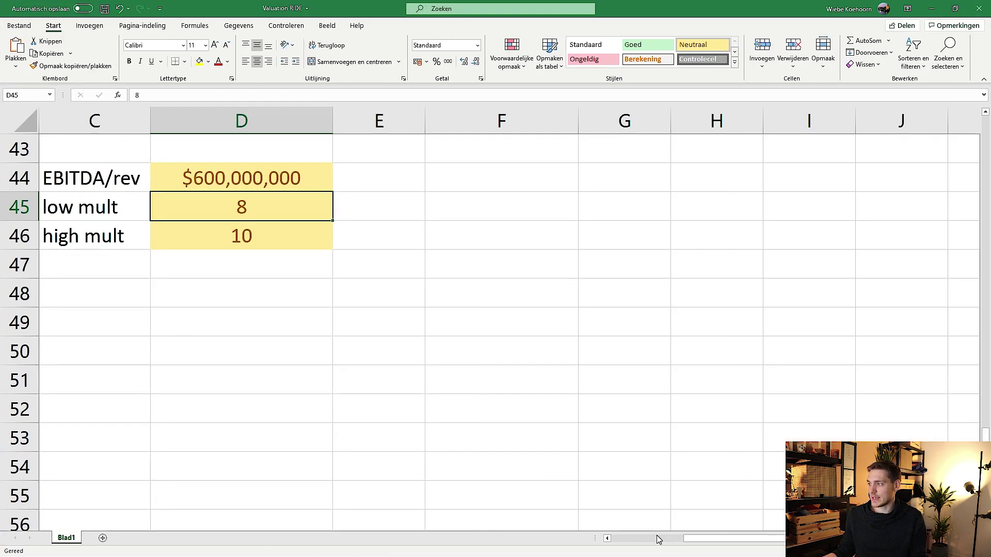
- Inspect how the LOW and HIGH enterprise values are calculated from the EBITDA and the low and high multiples
scroll(602, 403, "up", 3)
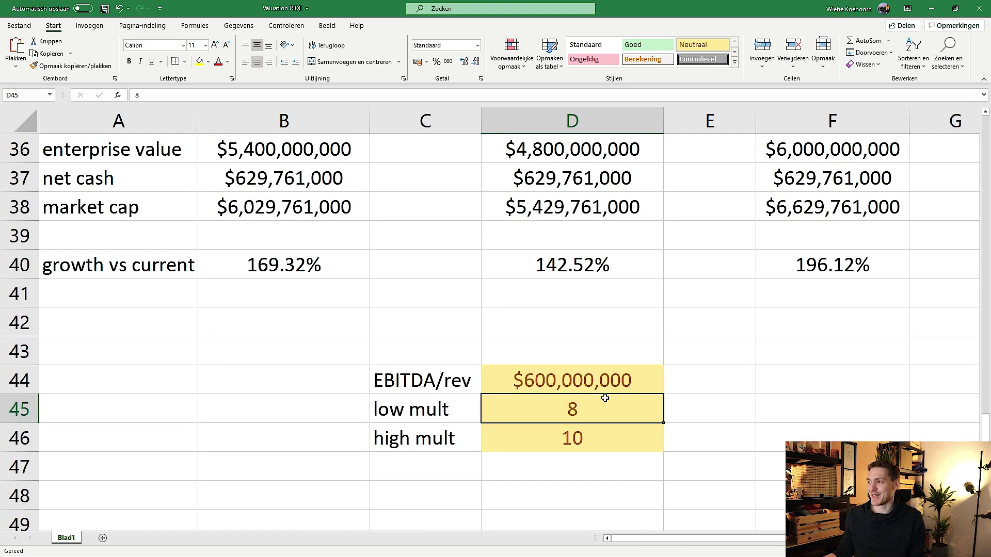
left_click(985, 112)
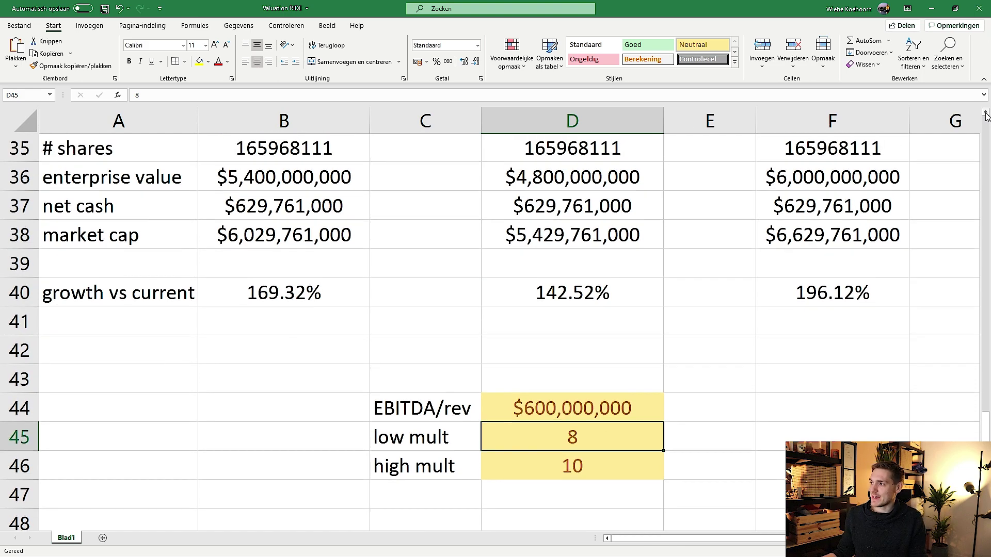
left_click(985, 112)
left_click(985, 112)
left_click(560, 467)
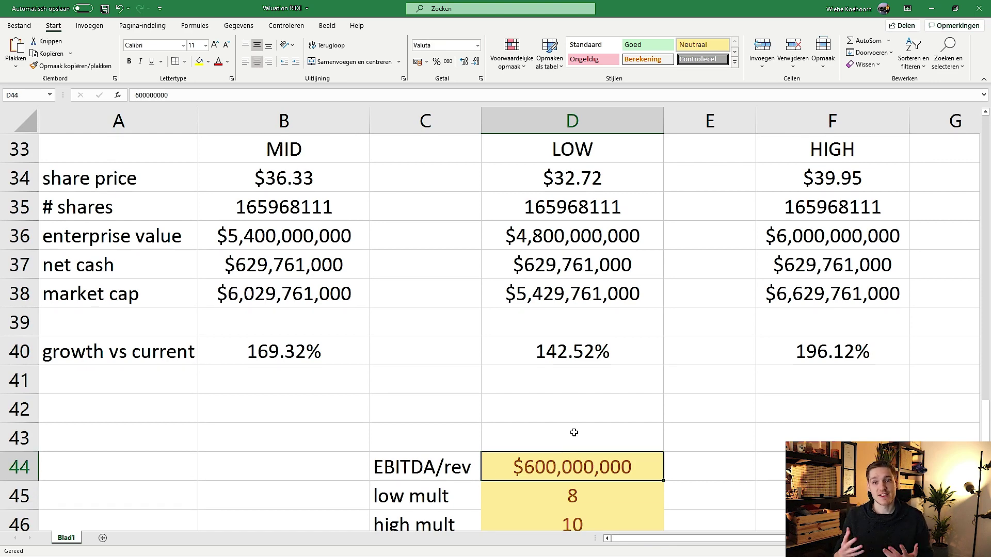
left_click(529, 498)
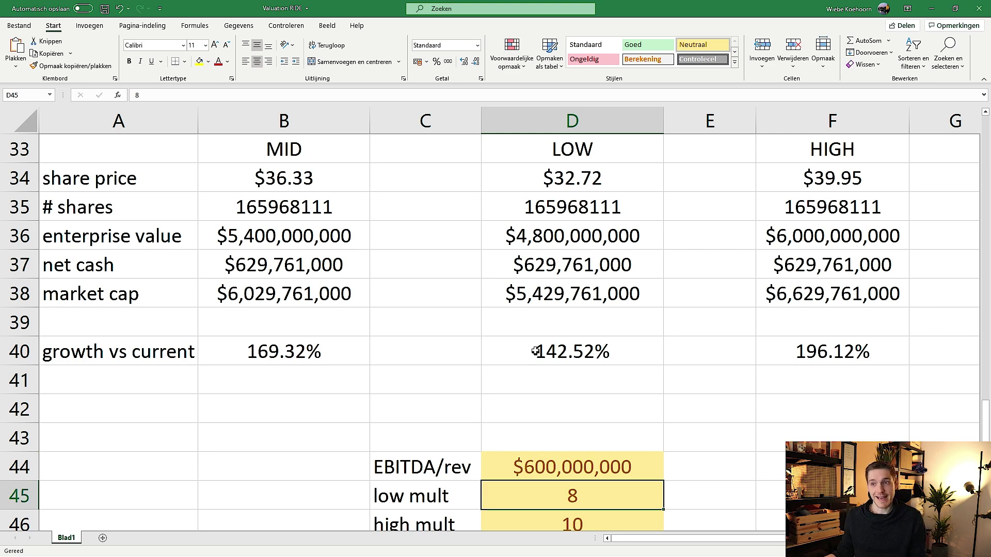
left_click(548, 244)
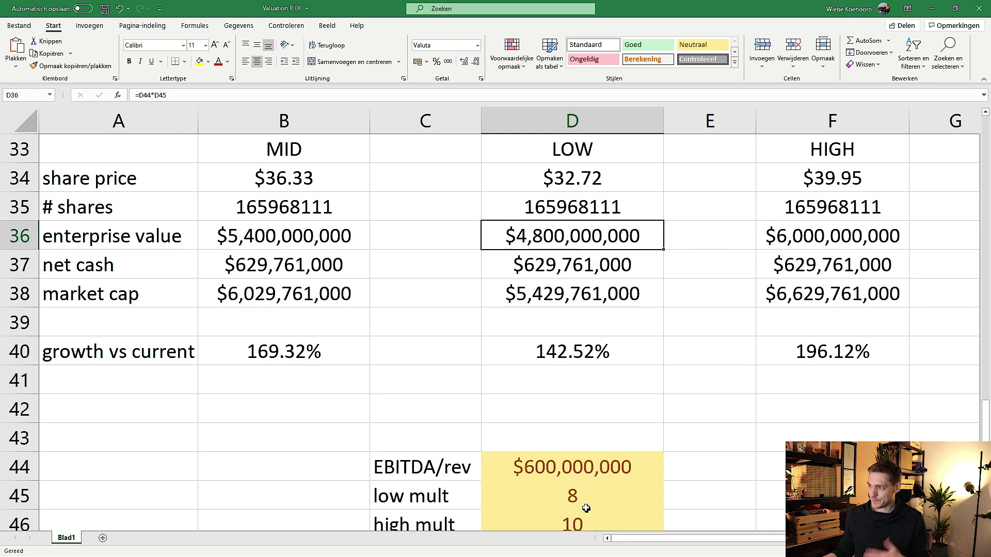
left_click(576, 467)
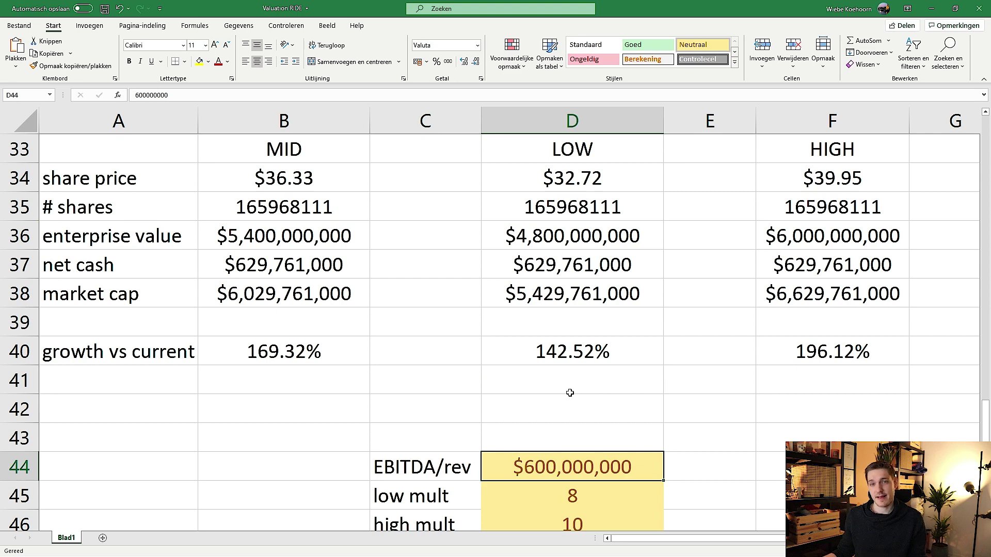
left_click(593, 523)
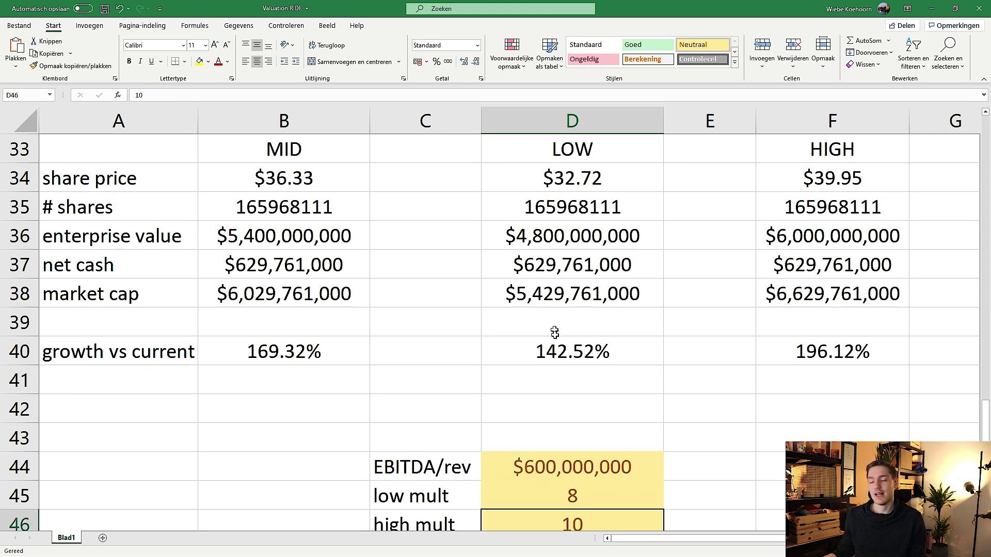
left_click(851, 236)
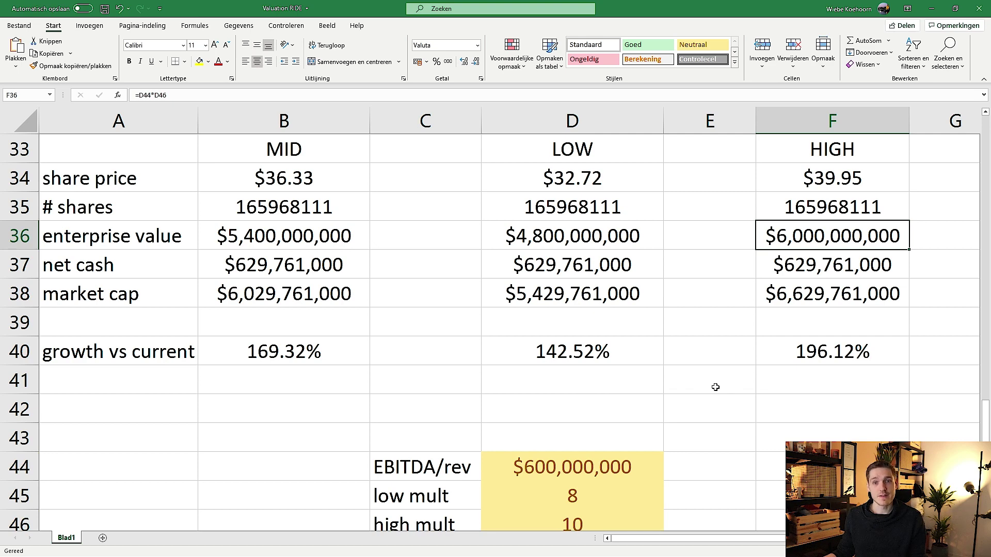
- Inspect how the MID enterprise value is derived from the LOW and HIGH enterprise values
left_click(291, 243)
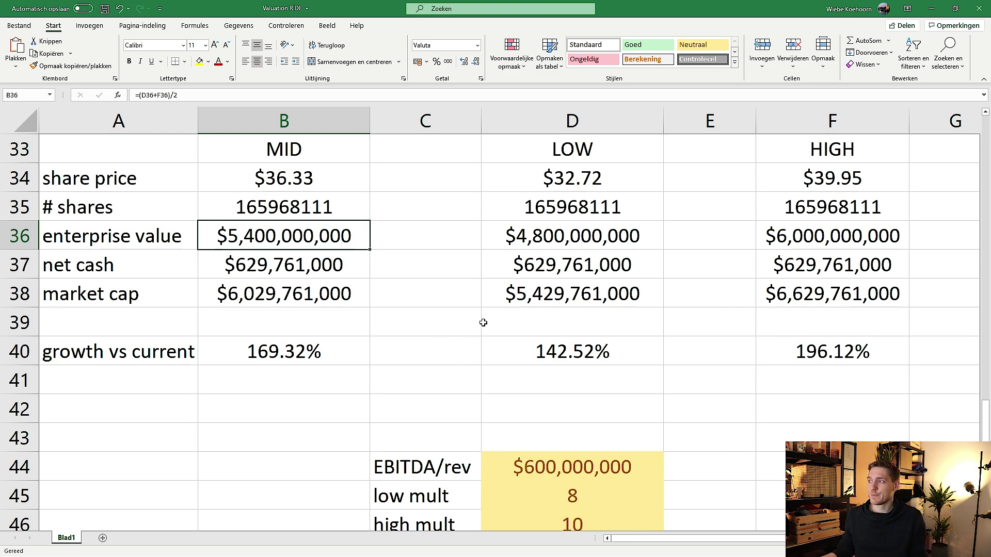
left_click(534, 228)
left_click(787, 232)
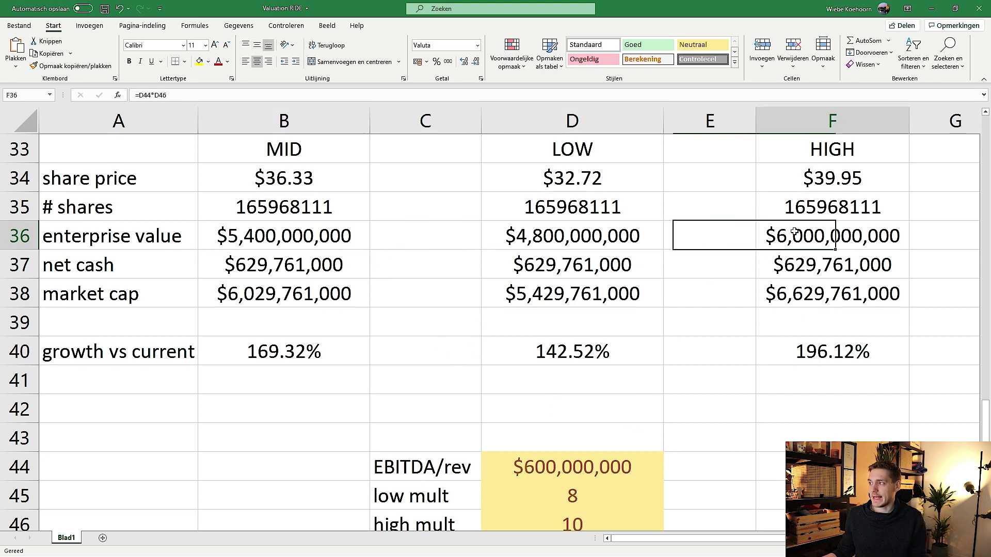
left_click(243, 232)
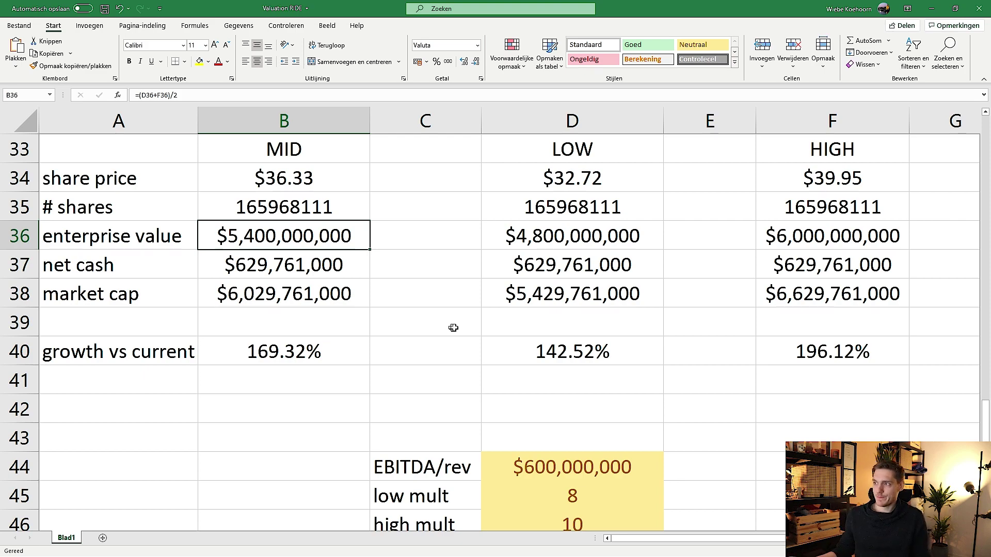
- Inspect the discount rate set above the valuation year
scroll(303, 136, "up", 2)
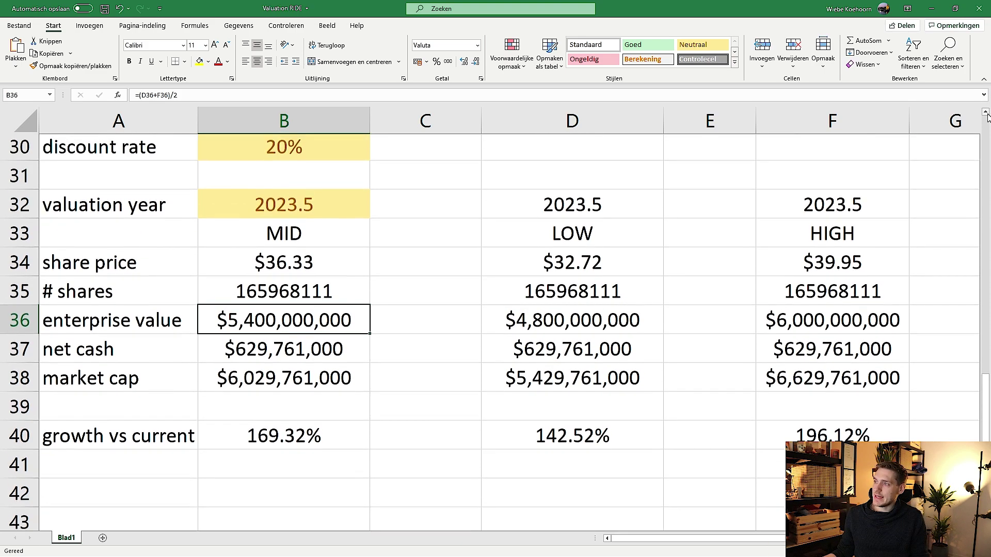
left_click(265, 173)
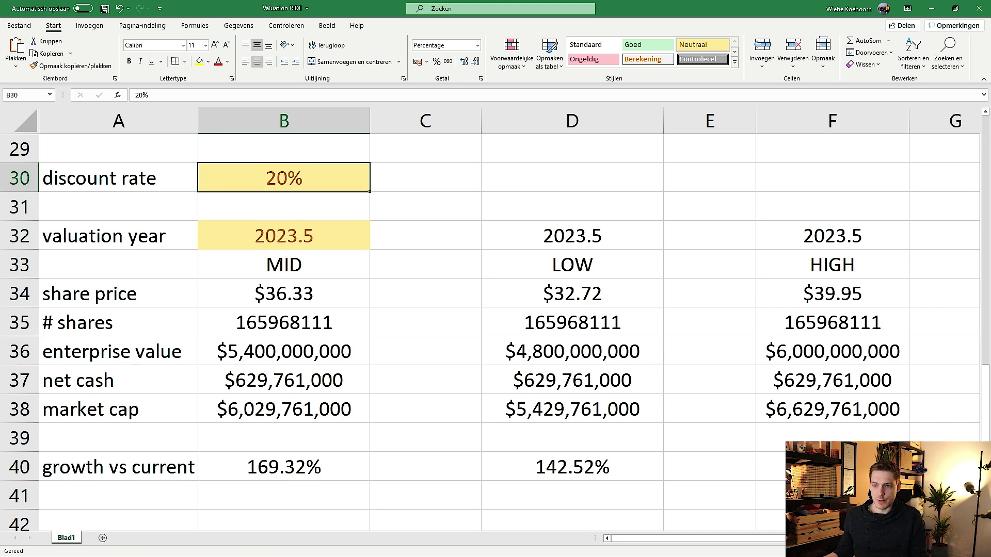
- Check the discount rate against the SEC filing's Enterprise Value Sensitivity chart in the browser, and inspect the workbook's MID valuation year
key("alt+Tab")
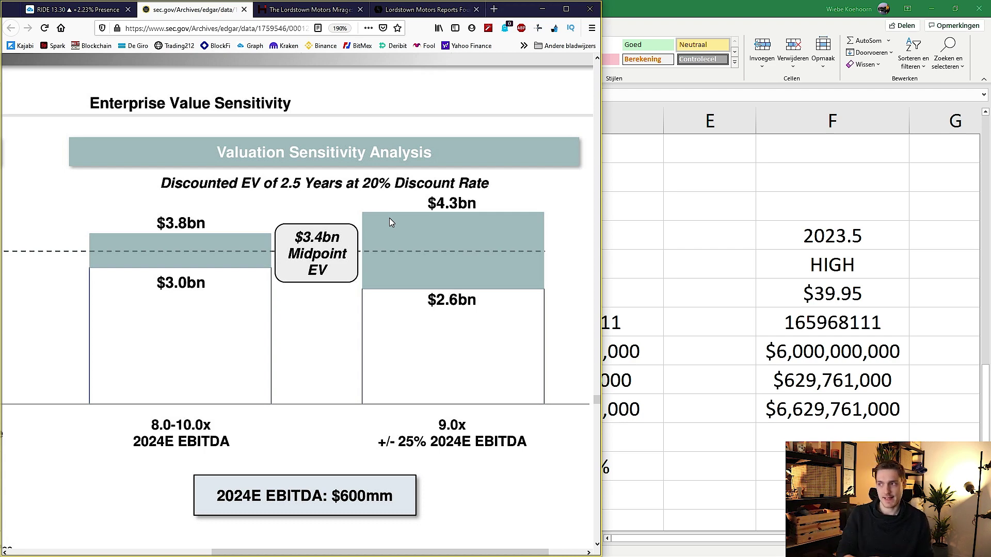
key("alt+Tab")
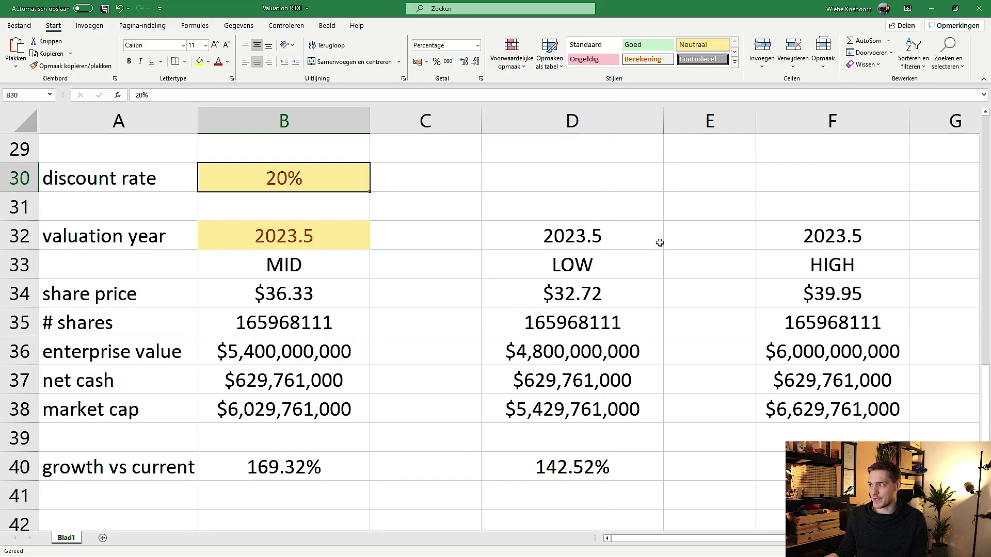
left_click(278, 244)
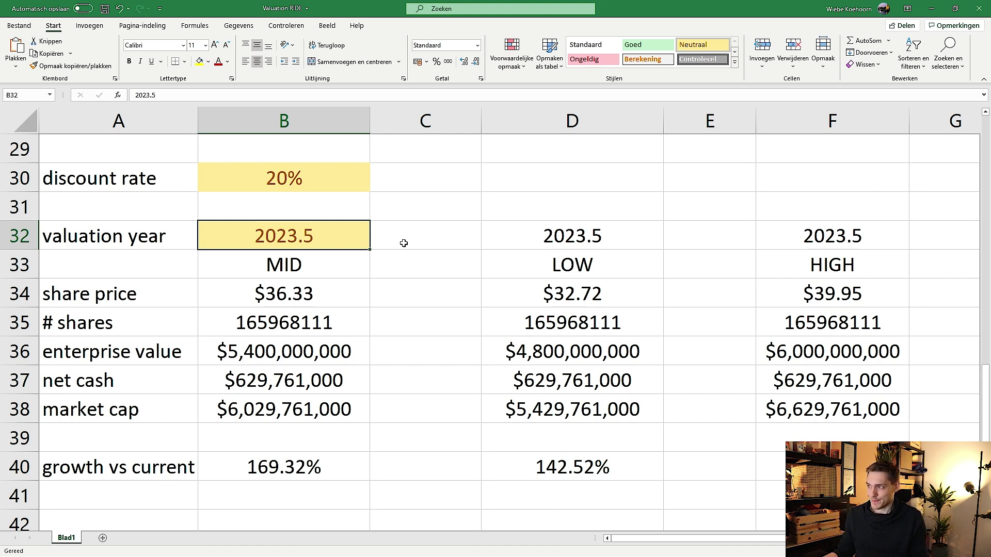
scroll(459, 294, "up", 2)
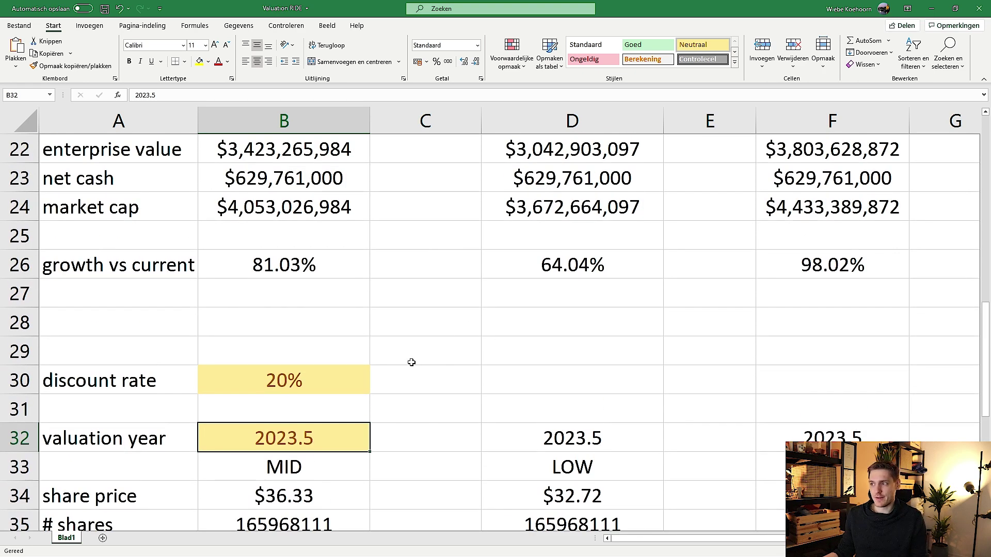
scroll(529, 326, "down", 2)
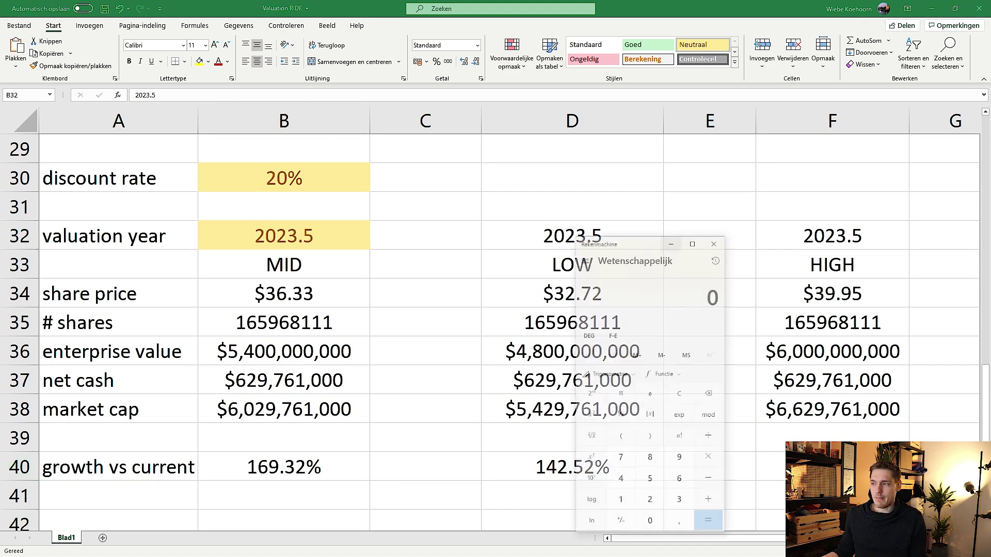
- Discount the LOW enterprise value in the Calculator by computing 4,8 ÷ (1,2 ^ 2,5)
key("XF86Calculator")
left_click_drag(836, 208, 368, 201)
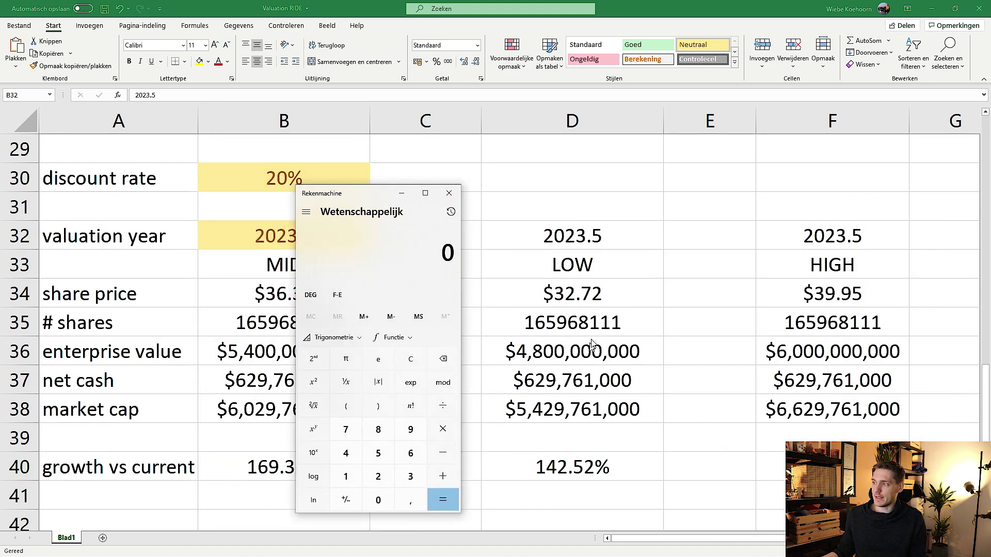
type("4,8 ÷ ")
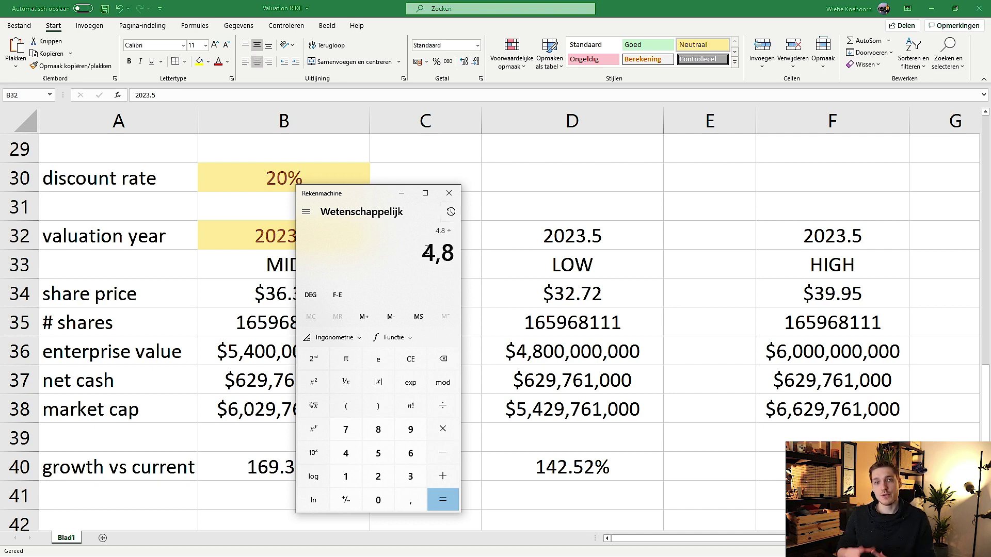
type("( 1")
type(",2")
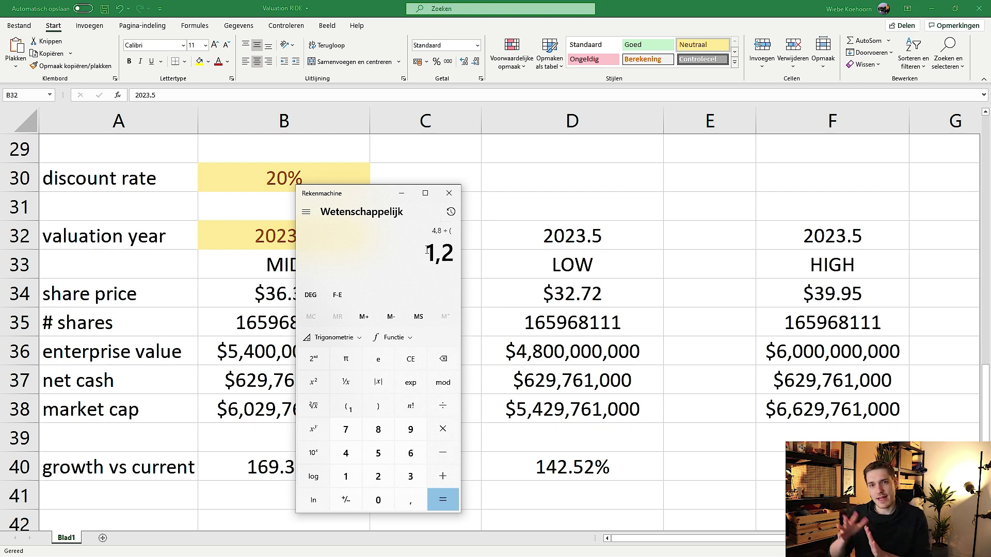
key("shift+6")
type("25")
key("BackSpace")
type(",5 ")
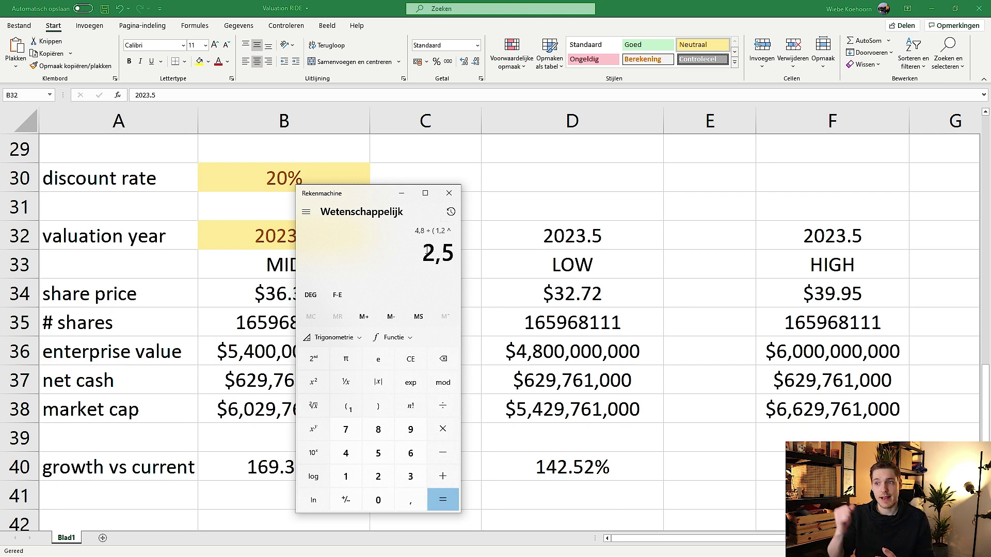
type(")")
key("Return")
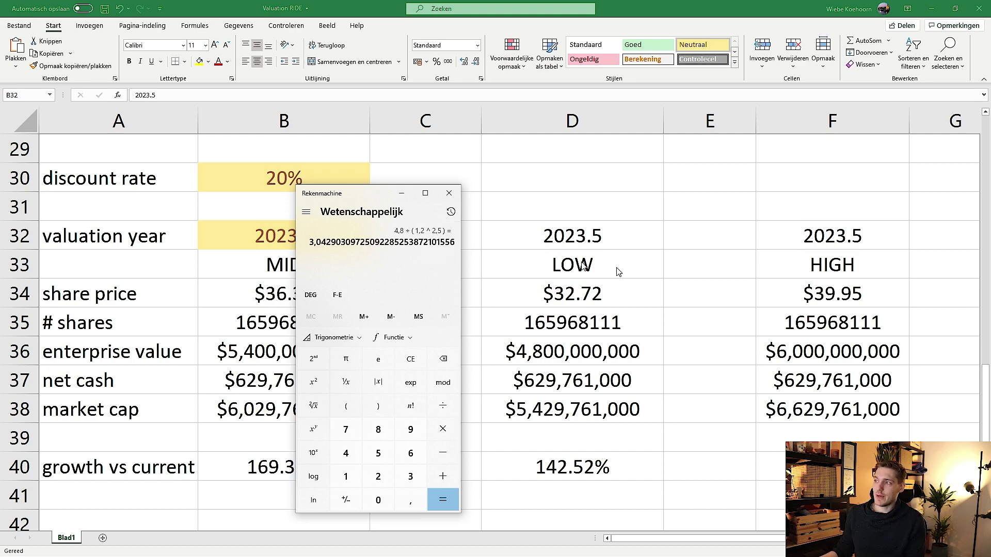
- Compare the discounted low figure with the post-merger enterprise value in the workbook and the low end of the filing's 8.0-10.0x EBITDA bar
scroll(553, 342, "up", 5)
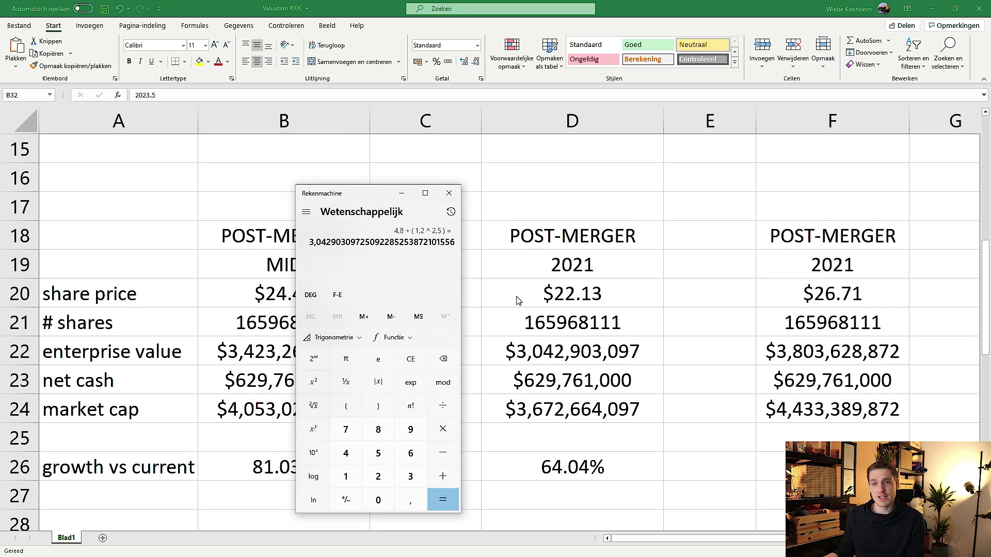
key("alt+Tab")
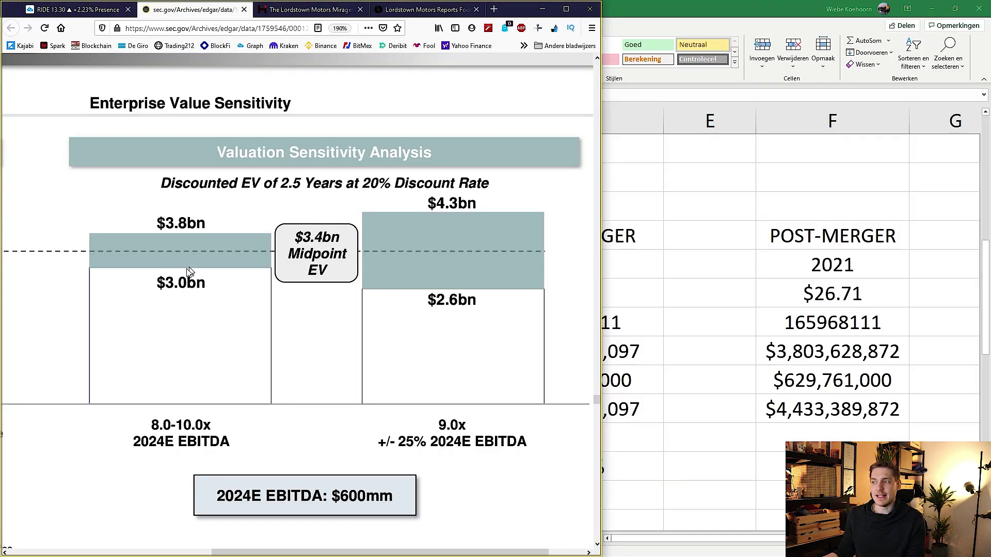
key("alt+Tab")
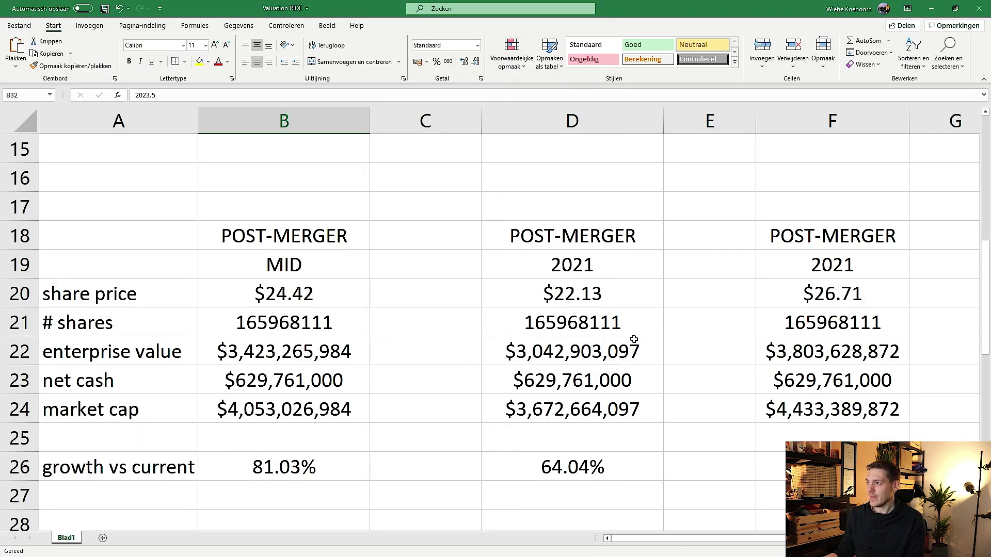
- Clear the Calculator and discount the HIGH enterprise value by computing 6 ÷ (1,2 ^ 2,5)
scroll(635, 339, "down", 5)
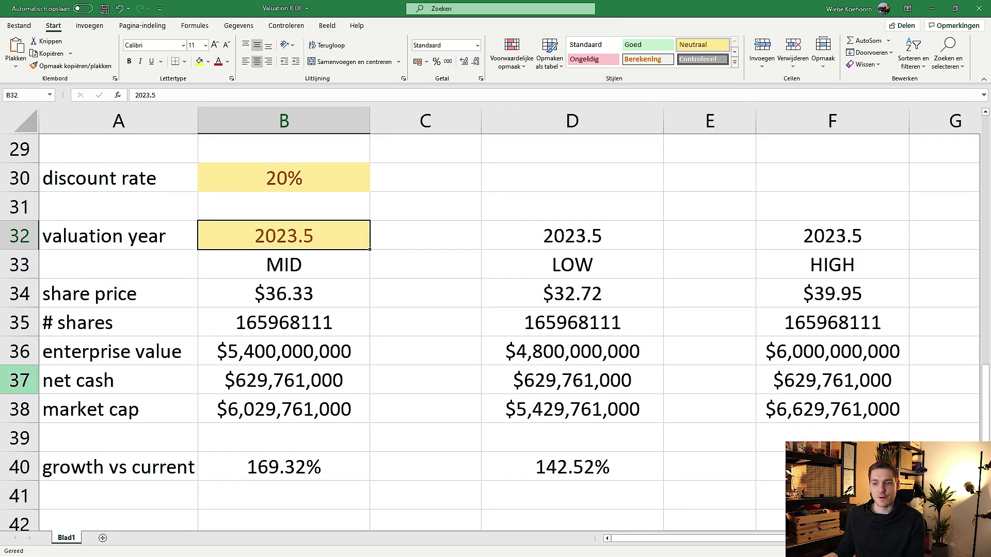
key("alt+Tab")
left_click(402, 369)
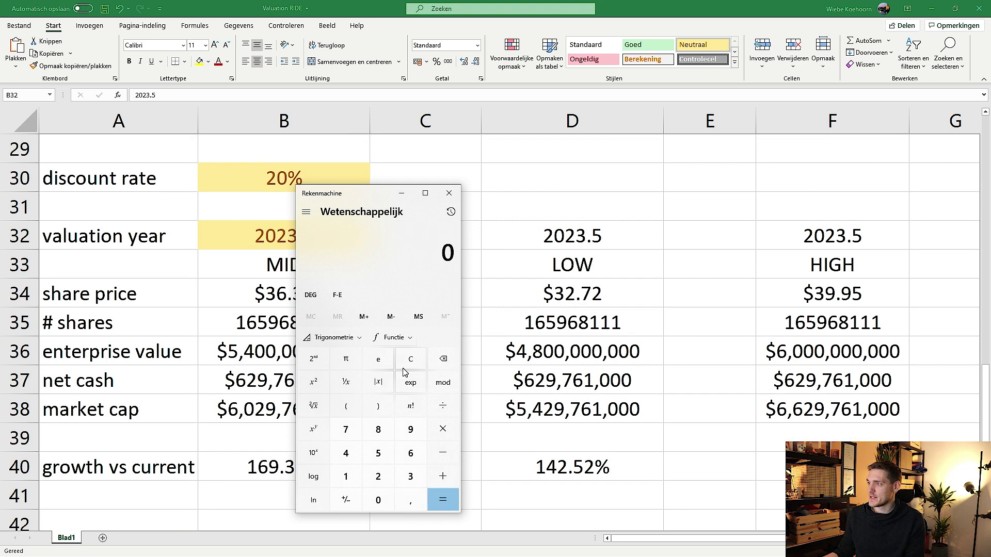
type("6")
key("slash")
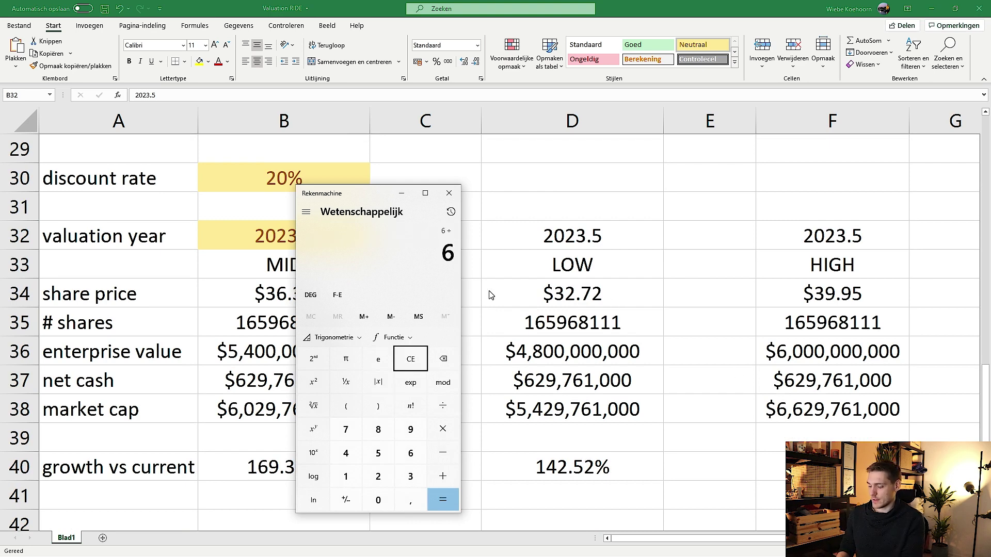
type("(1,2")
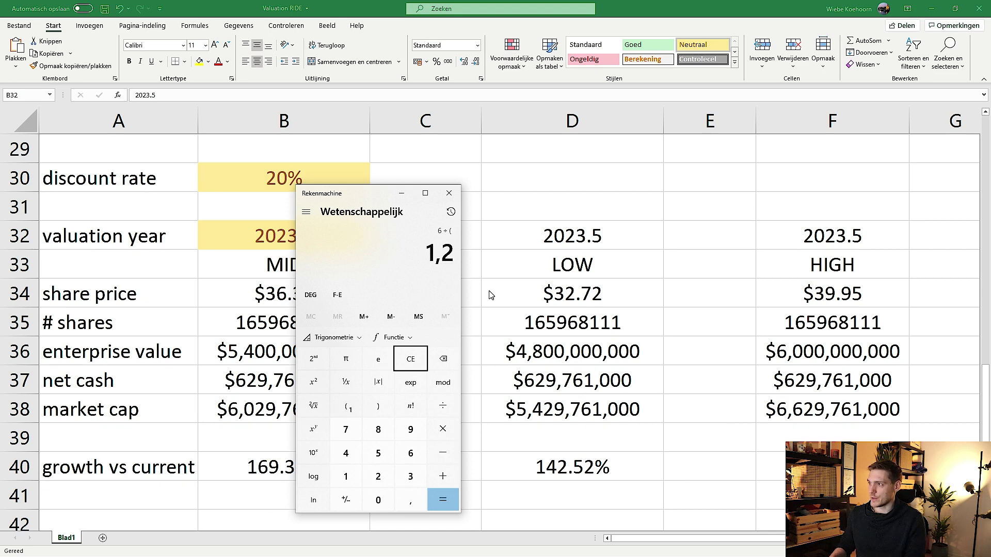
key("shift+6")
type("2,5 )")
key("Return")
- Compare the discounted high figure with the post-merger enterprise value in the workbook and the high end of the filing's 8.0-10.0x EBITDA bar
scroll(598, 325, "up", 5)
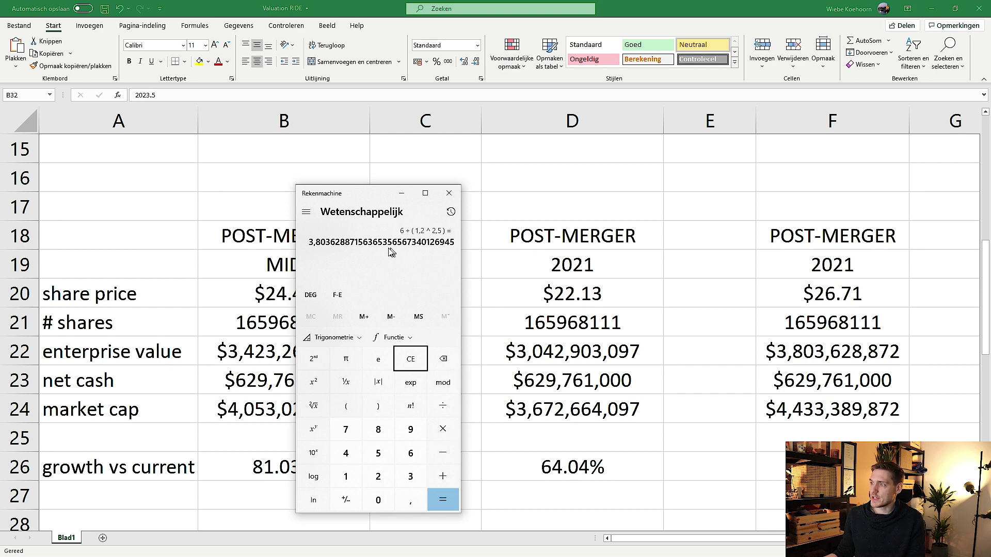
key("alt+Tab")
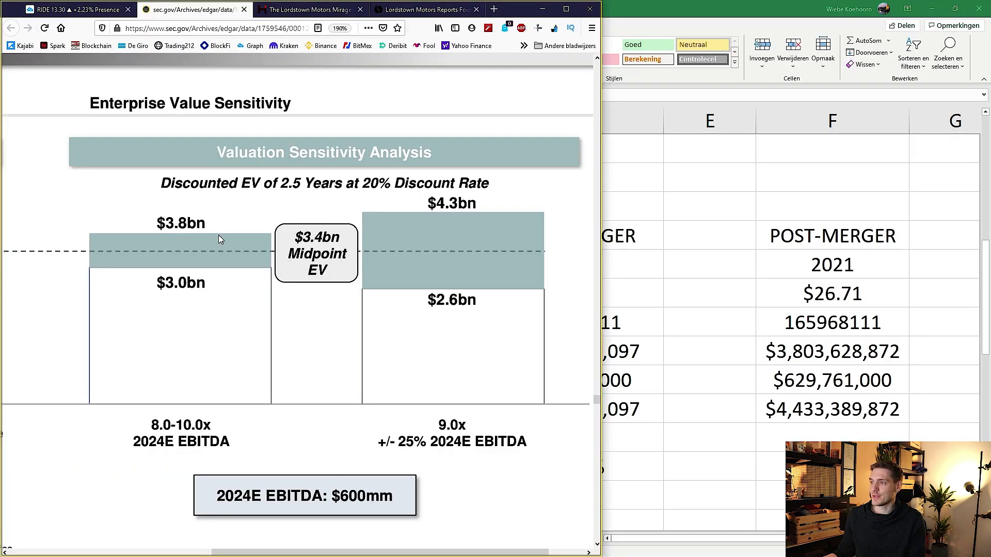
key("alt+Tab")
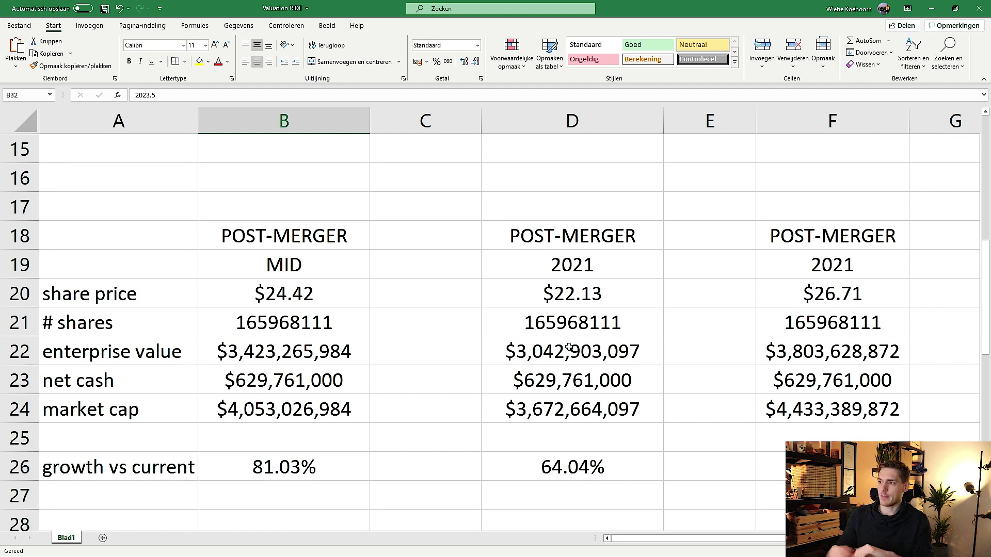
- Highlight the post-merger enterprise value, net cash, market cap, number of shares and share price rows one after another
left_click(16, 351)
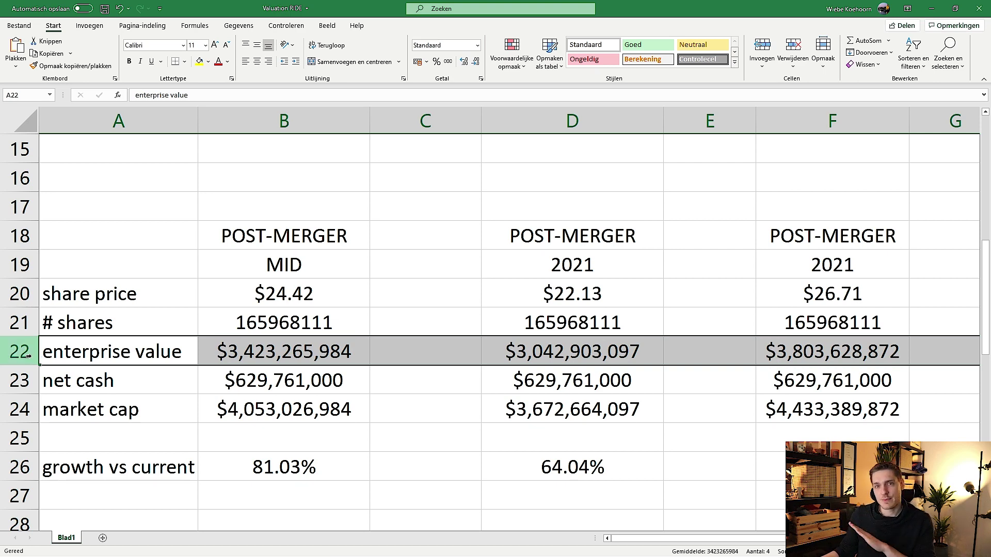
left_click(21, 380)
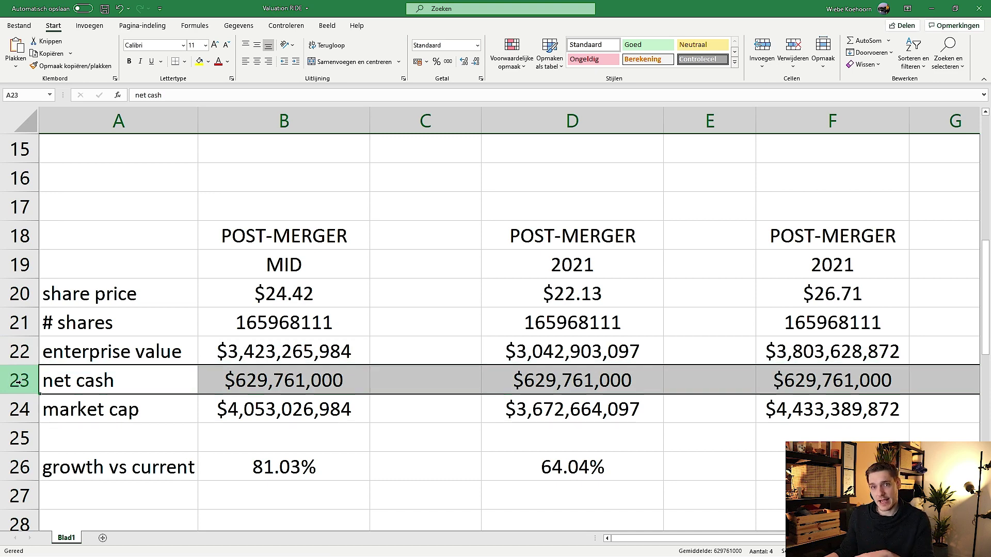
left_click(12, 410)
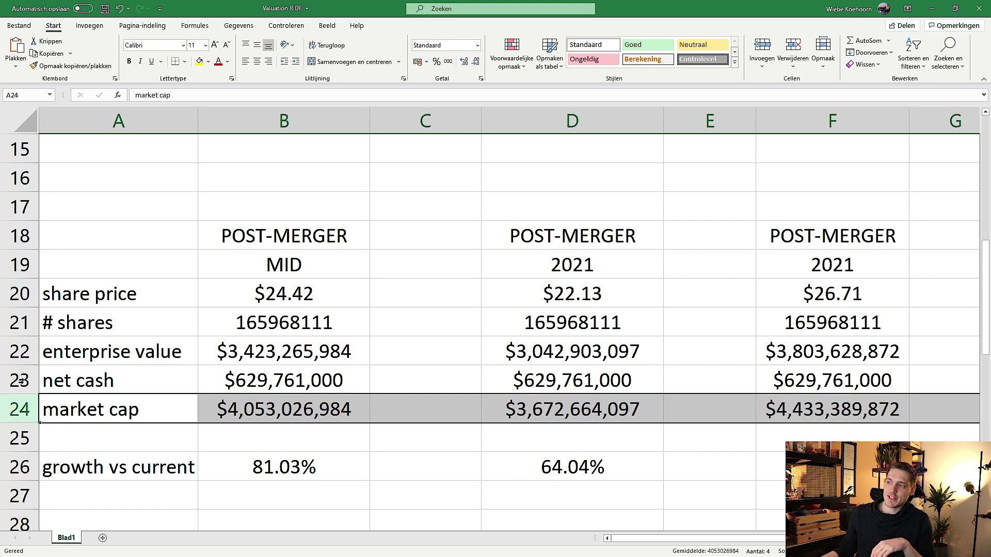
left_click(16, 322)
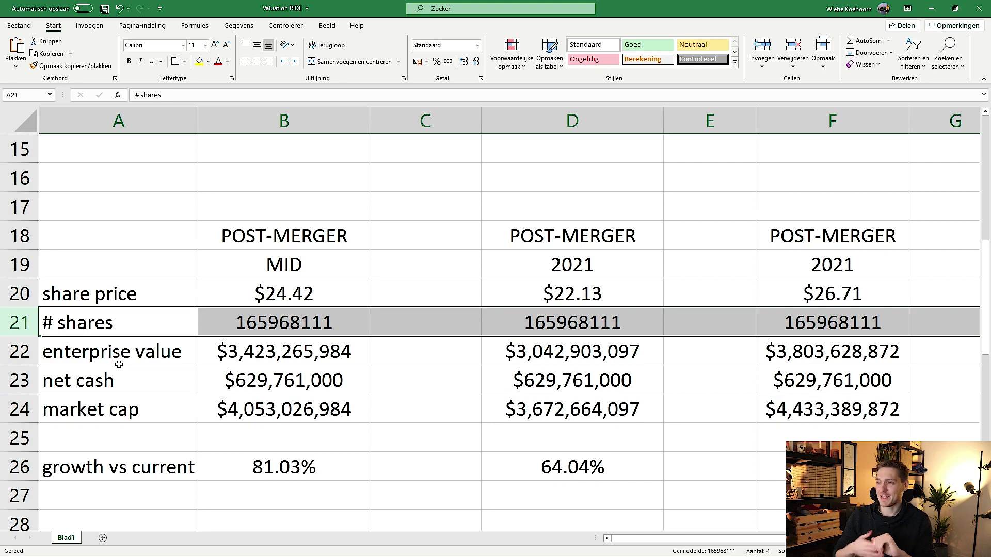
left_click(24, 295)
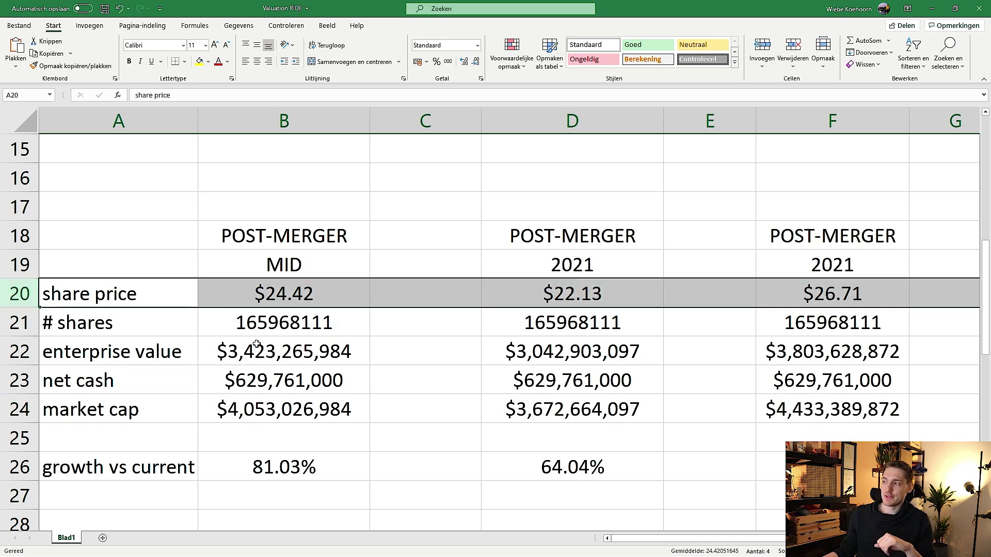